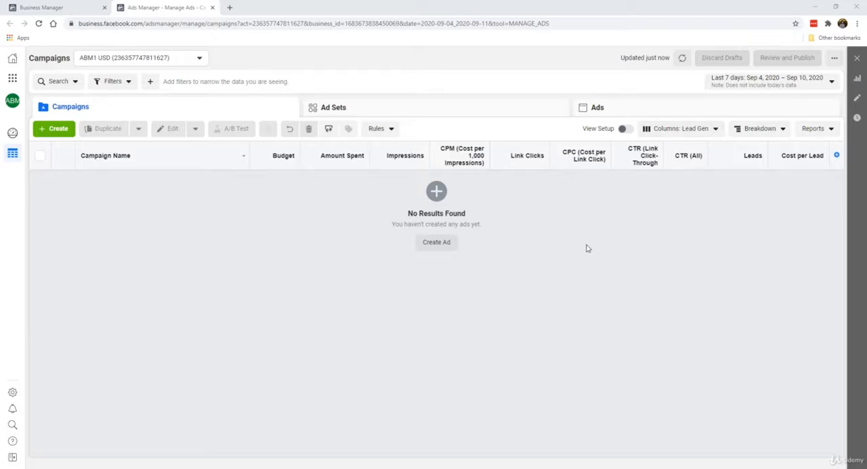
Step: Customize the Lead Gen column set by removing the Leads and Cost per Lead columns
left_click(680, 128)
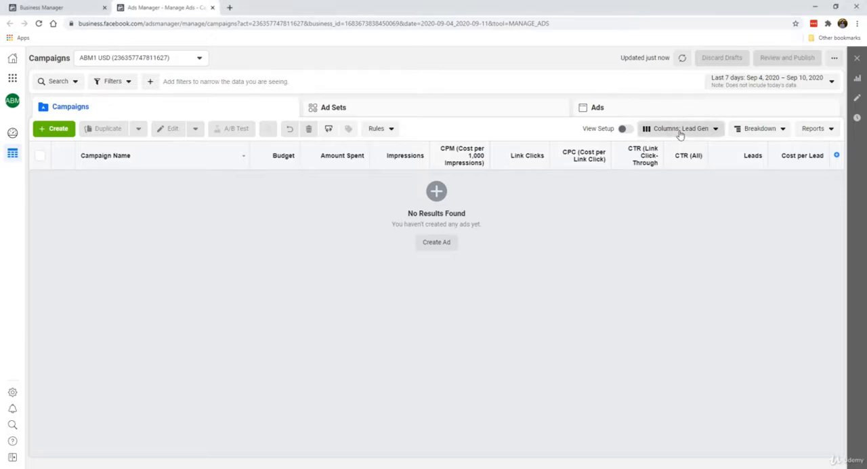
scroll(654, 292, "down", 1)
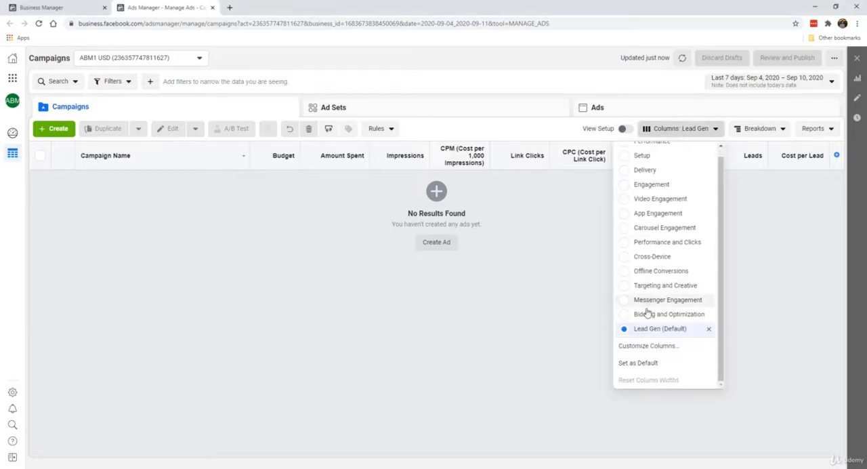
left_click(650, 346)
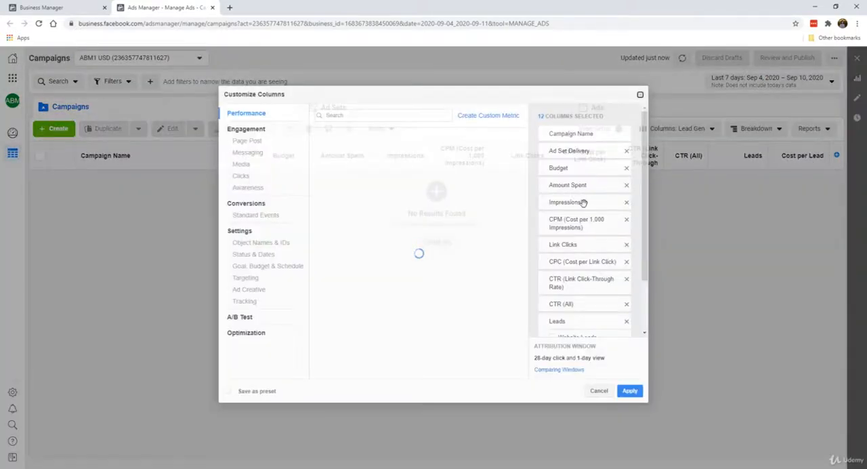
scroll(593, 230, "down", 1)
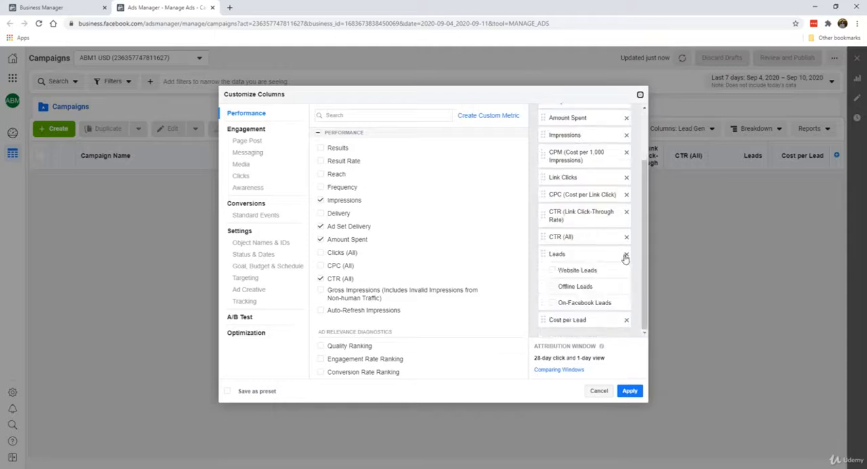
scroll(593, 227, "up", 2)
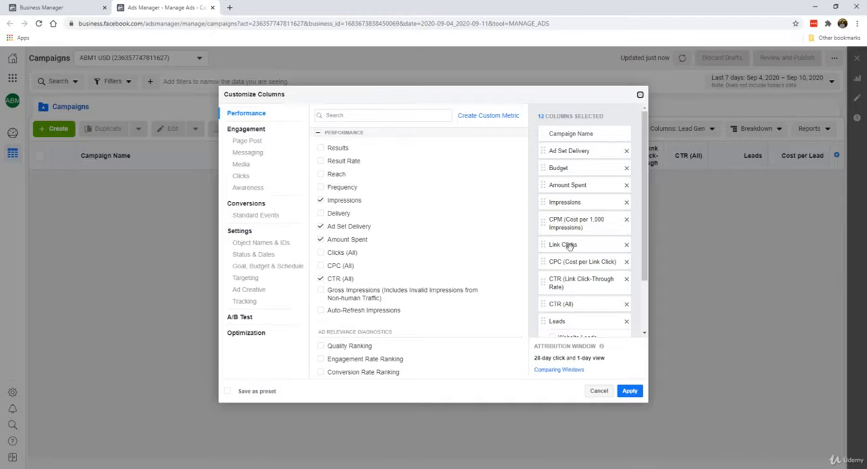
scroll(568, 272, "down", 1)
scroll(568, 271, "down", 2)
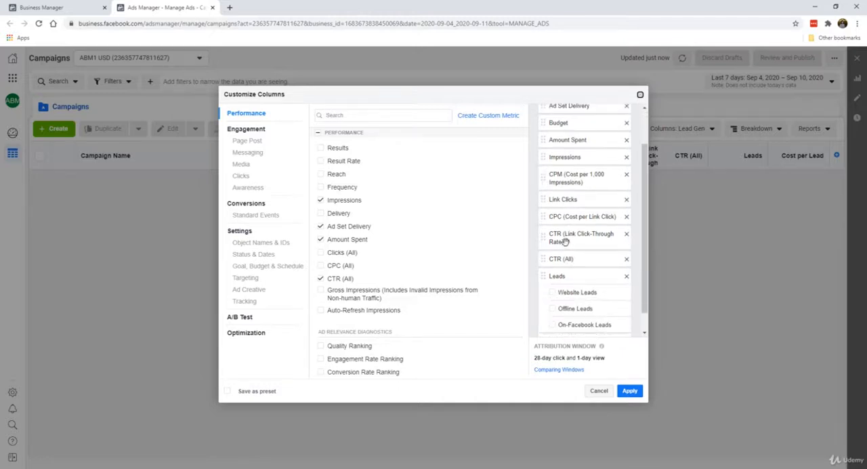
scroll(569, 265, "down", 1)
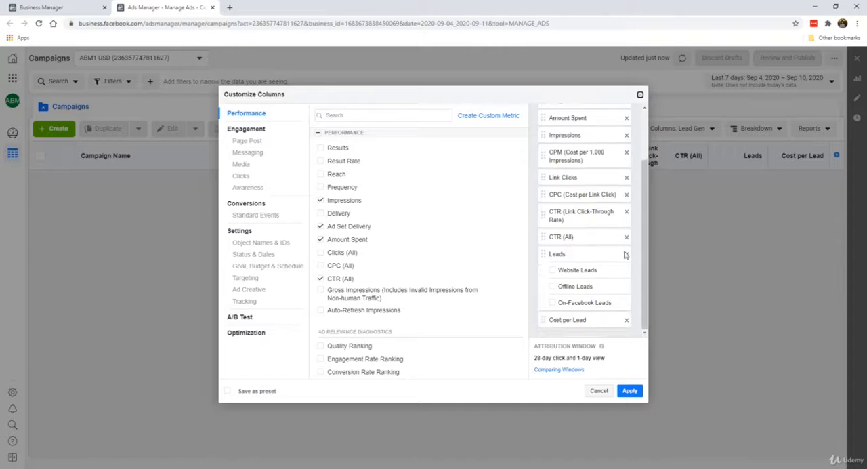
left_click(626, 320)
left_click(627, 273)
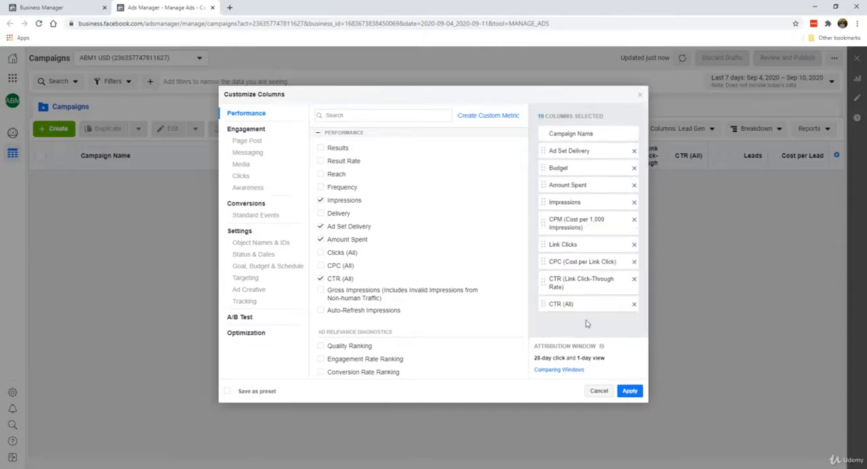
Step: Find the purchase metrics with "purc" and add the Total, Value and Cost columns for Purchases
left_click(377, 117)
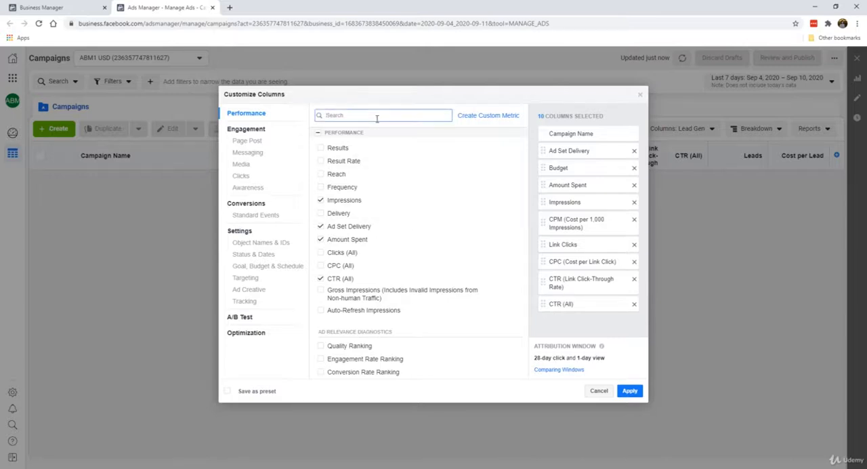
type("purc")
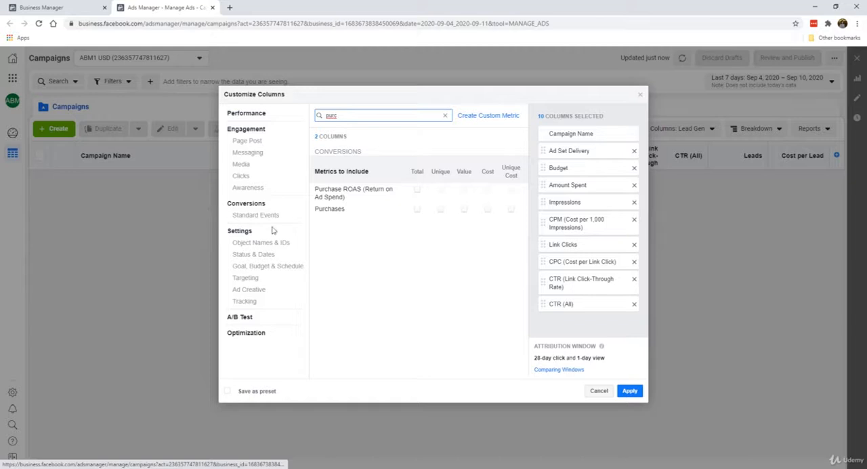
left_click(416, 211)
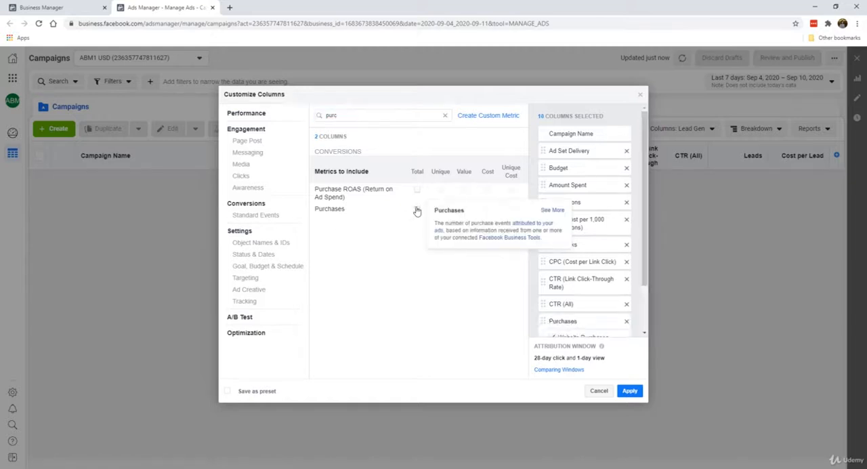
left_click(464, 210)
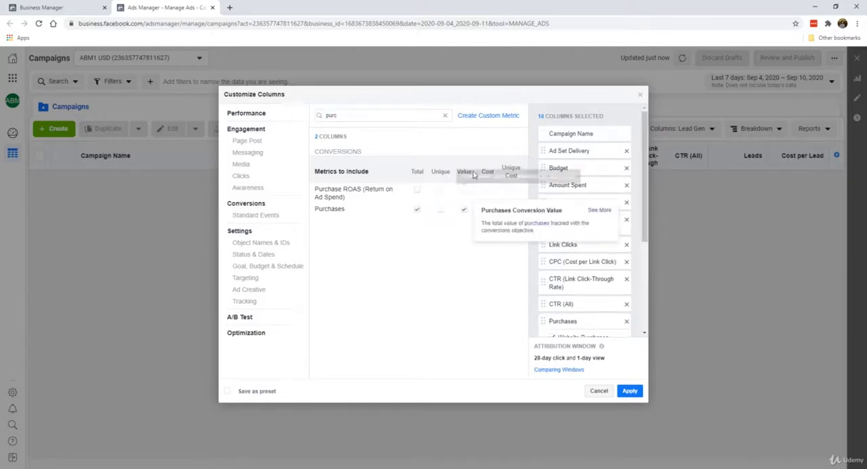
left_click(487, 210)
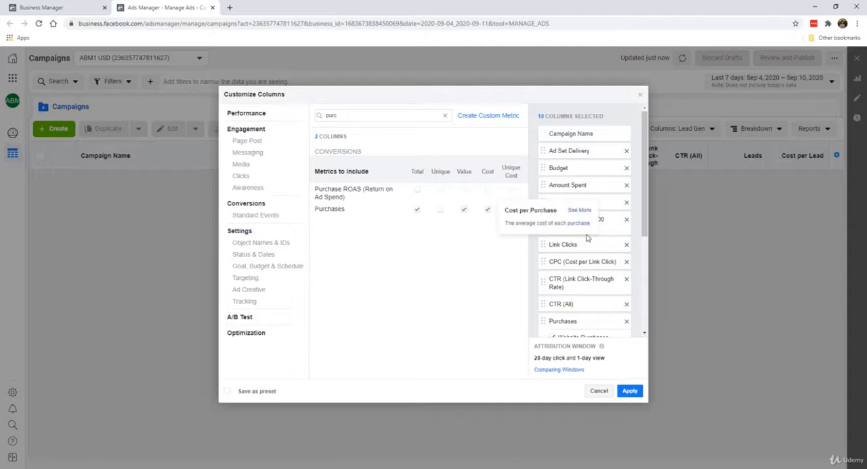
Step: Exclude the website, offline and on-Facebook breakdowns from both Purchases and Purchases Conversion Value
scroll(637, 321, "down", 3)
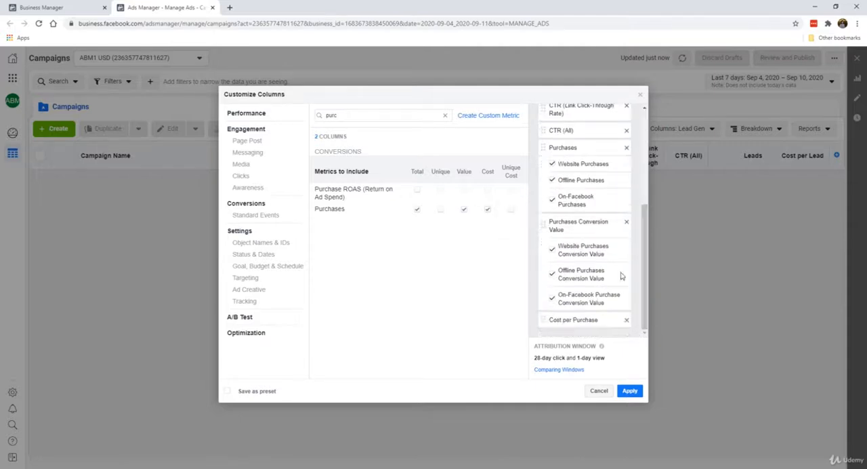
left_click_drag(644, 239, 644, 221)
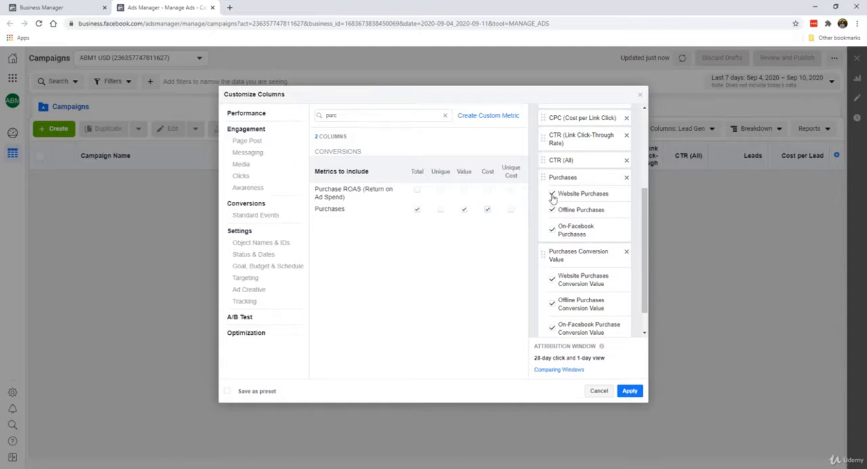
left_click(552, 193)
left_click(552, 209)
left_click(553, 229)
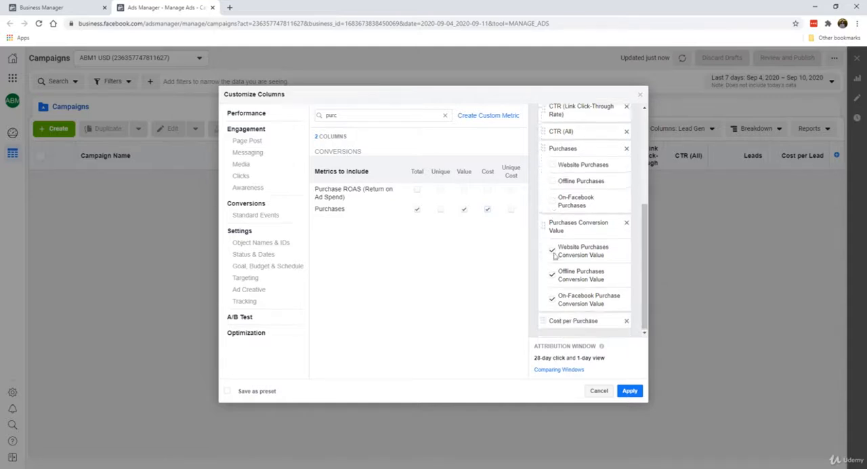
scroll(552, 237, "down", 1)
left_click(552, 252)
left_click(551, 274)
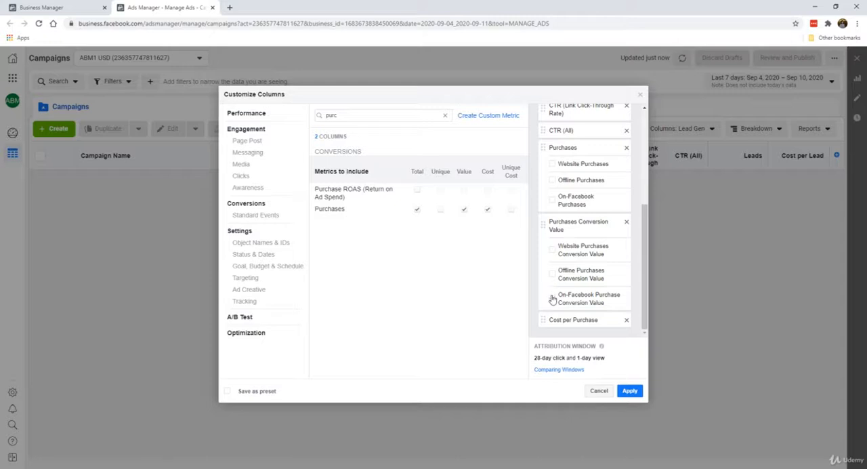
left_click(552, 298)
Step: Add the Purchase ROAS (Return on Ad Spend) total column and exclude its website breakdown
scroll(564, 275, "up", 1)
scroll(576, 202, "down", 1)
scroll(568, 244, "up", 2)
scroll(569, 243, "down", 2)
mouse_move(420, 194)
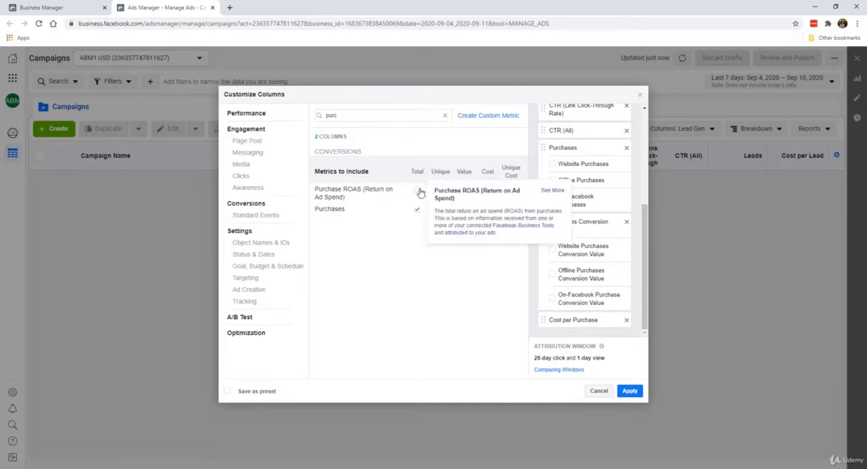
left_click(418, 192)
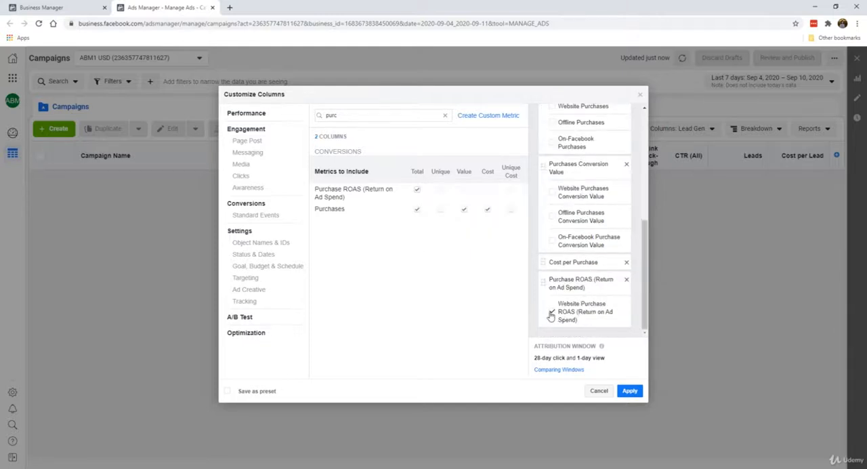
left_click(552, 314)
Step: Save the selected columns as a preset named "Purchase" and apply it to the campaigns table
scroll(603, 228, "up", 2)
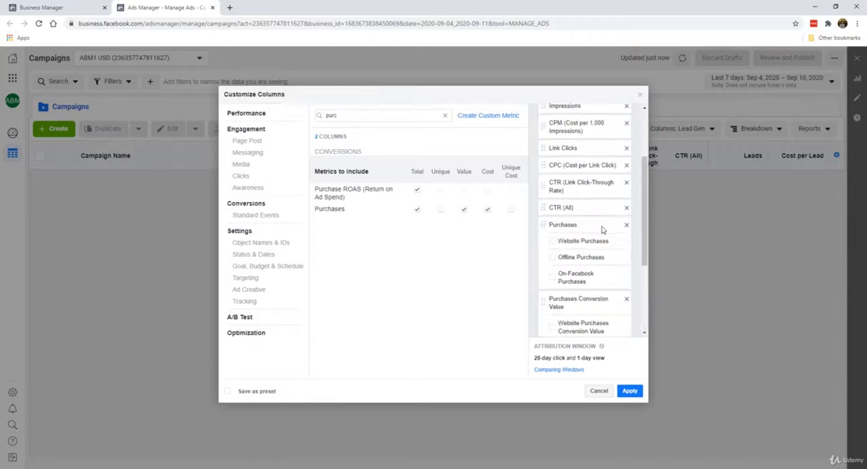
scroll(603, 231, "down", 2)
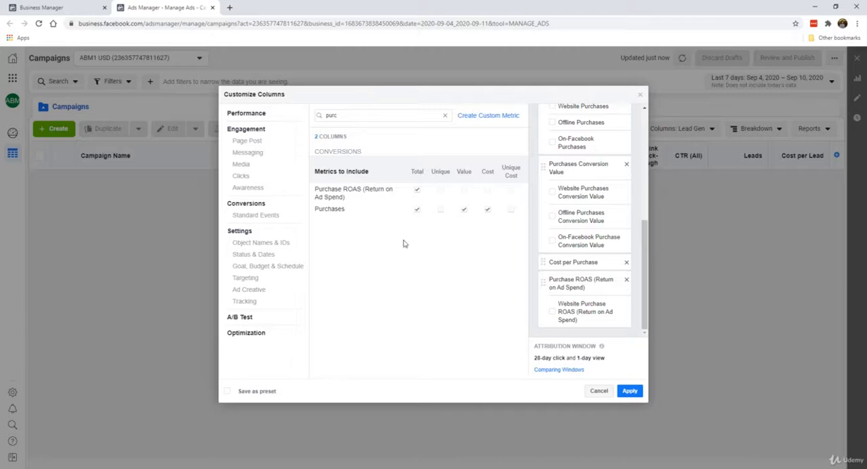
left_click(258, 393)
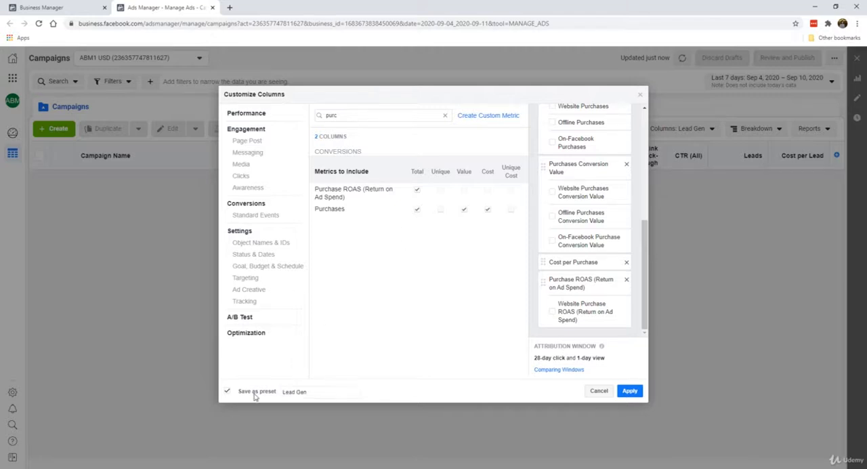
left_click(335, 395)
key("ctrl+a")
type("Purc")
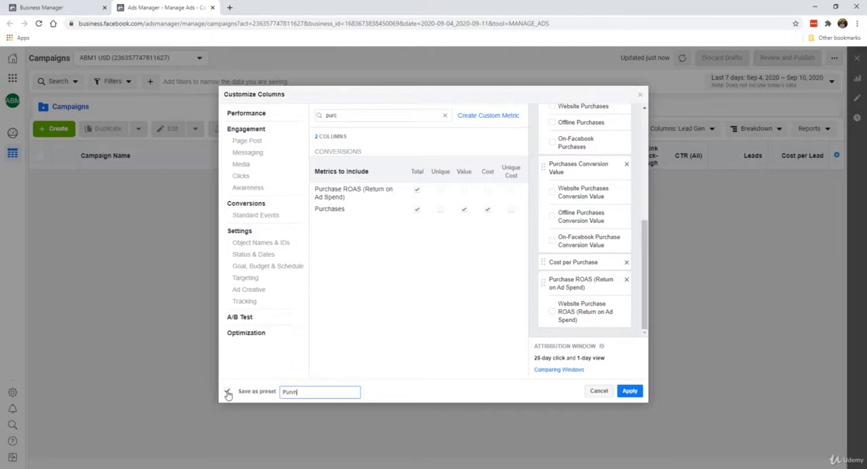
type("hases")
left_click(629, 391)
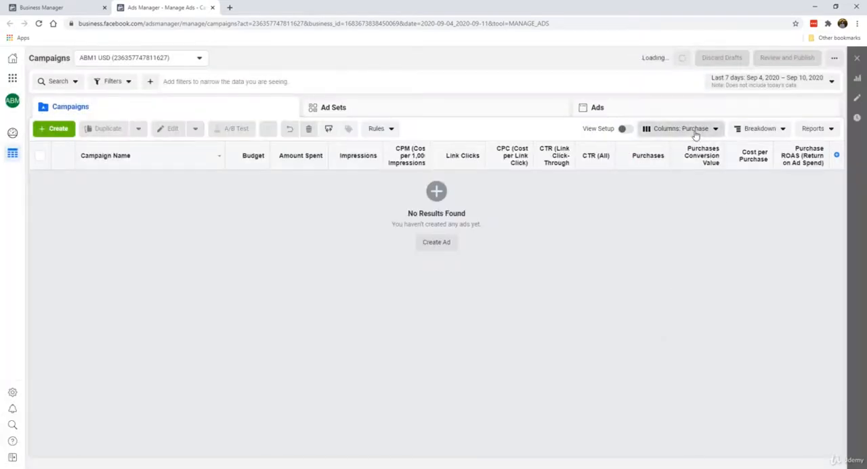
Step: Customize the Purchase columns by adding Total and Cost for Adds to Cart, without its breakdowns or the Unique column
left_click(696, 130)
scroll(674, 271, "down", 1)
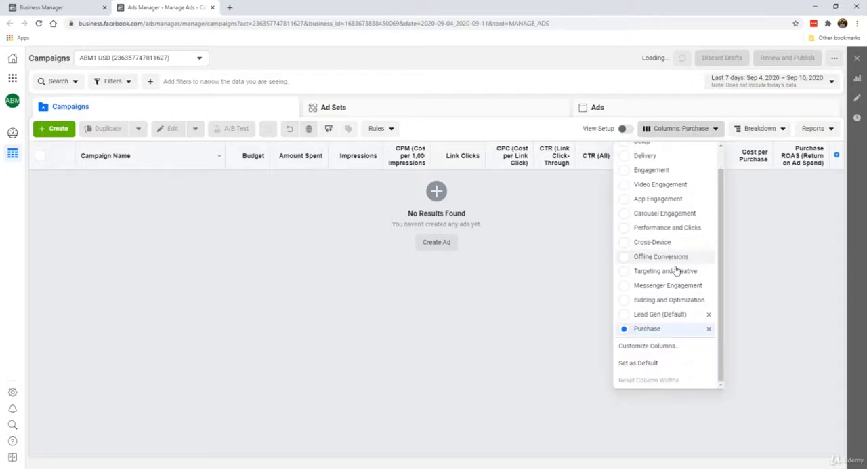
left_click(673, 347)
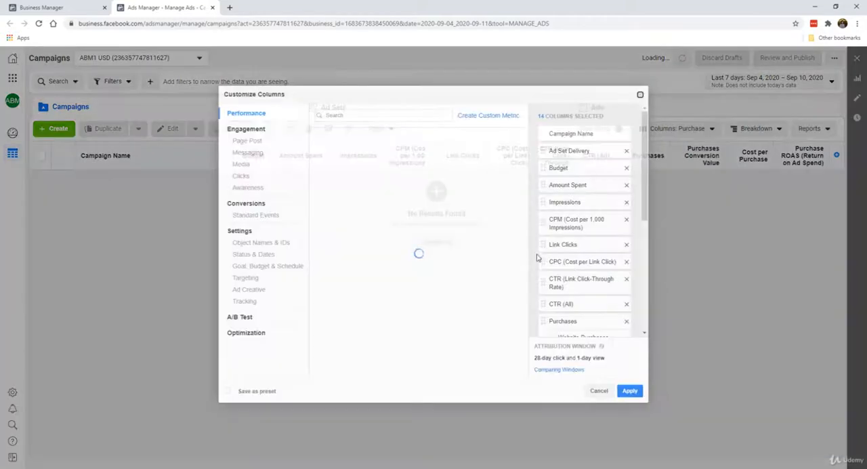
left_click(383, 115)
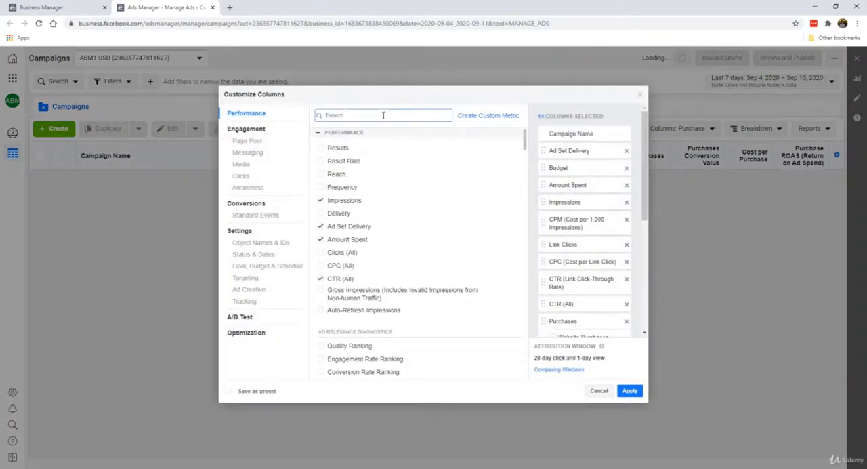
type("add")
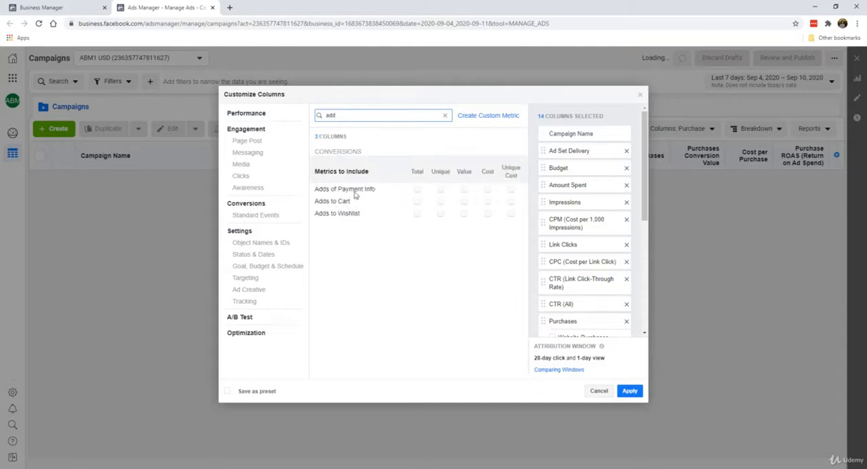
left_click(418, 204)
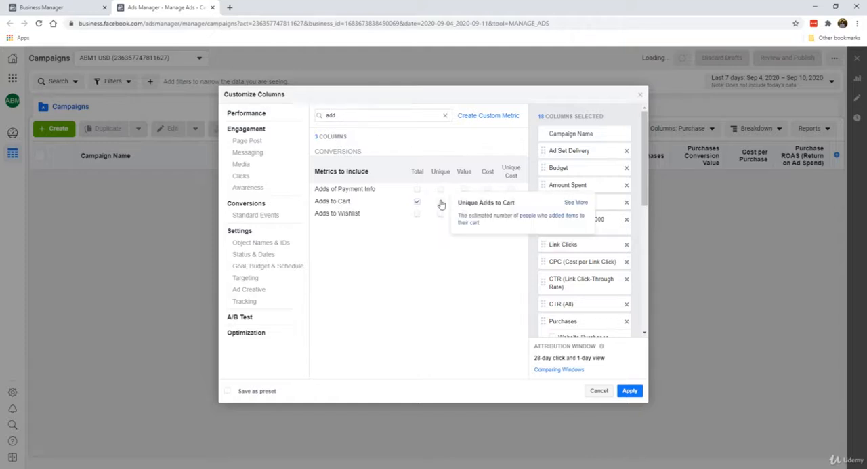
left_click(441, 202)
left_click(488, 202)
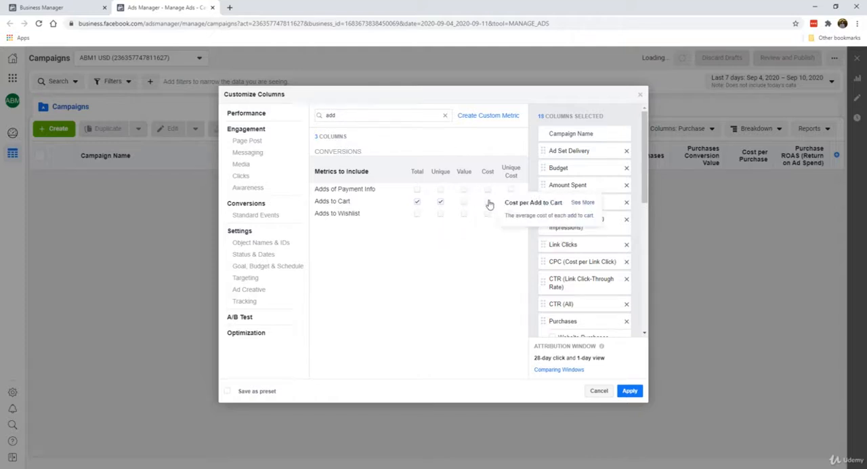
scroll(608, 240, "down", 5)
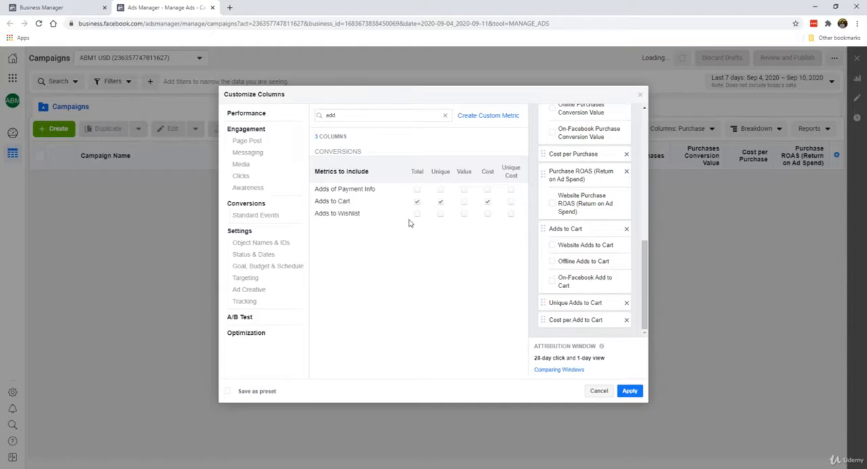
left_click(440, 201)
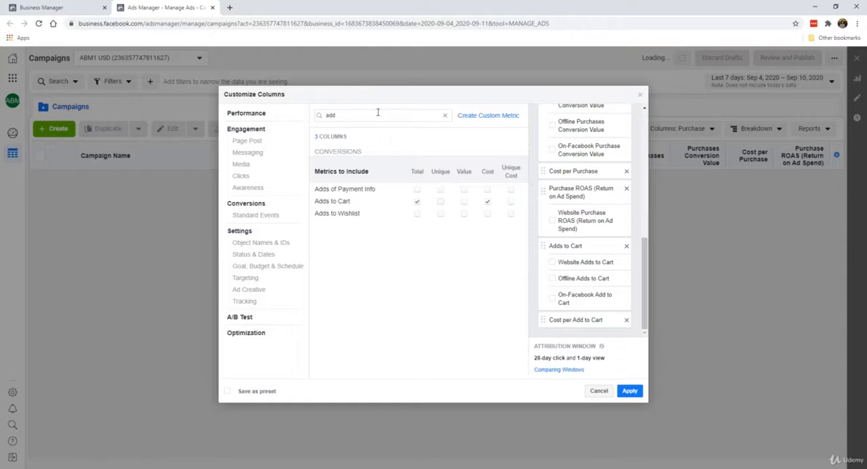
Step: Try adding Total and Cost columns for Checkouts Initiated without breakdowns, and remove both from the selection
left_click_drag(378, 112, 296, 108)
type("in")
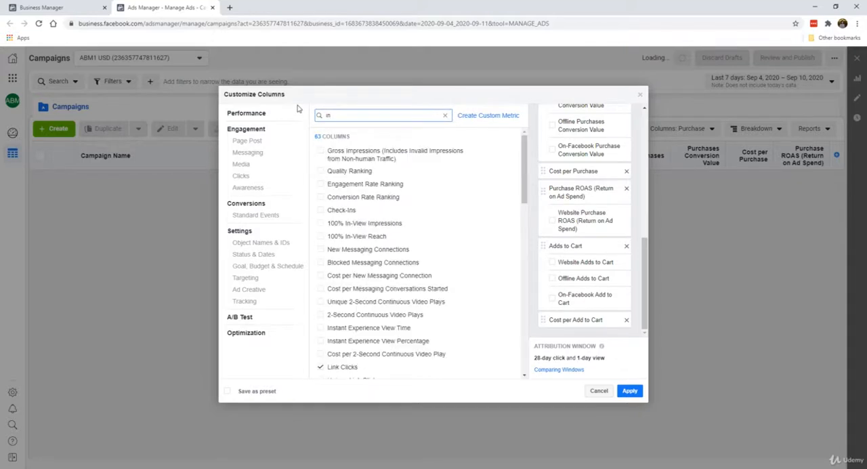
type("i")
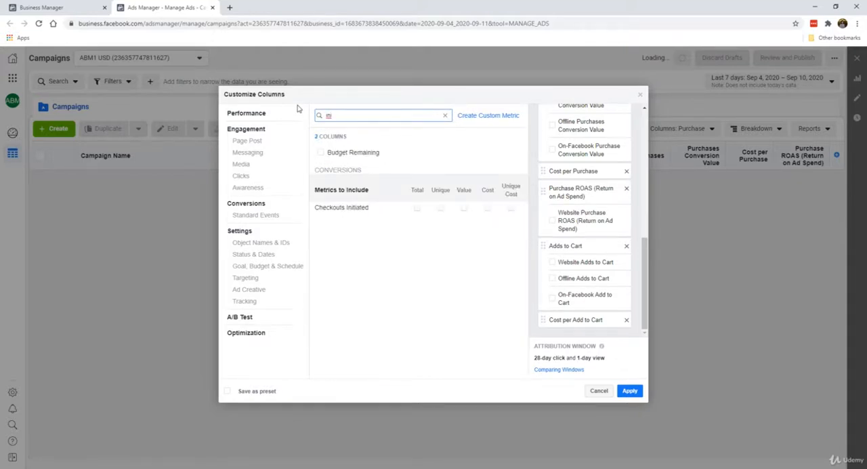
left_click(417, 209)
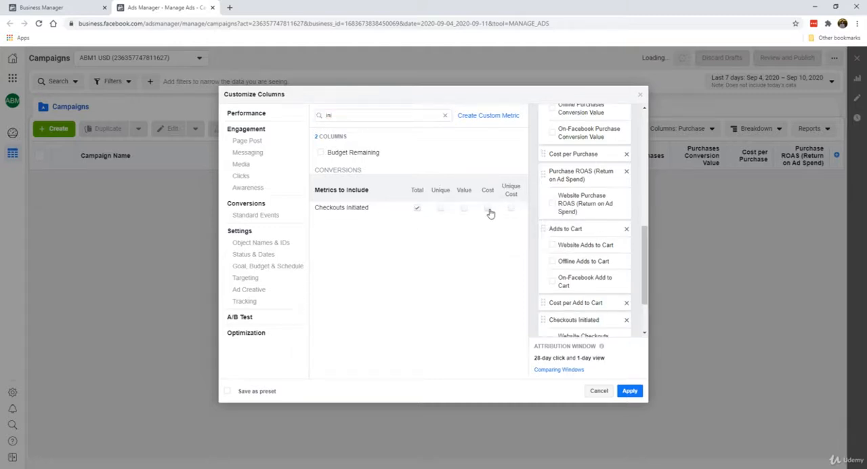
left_click(488, 210)
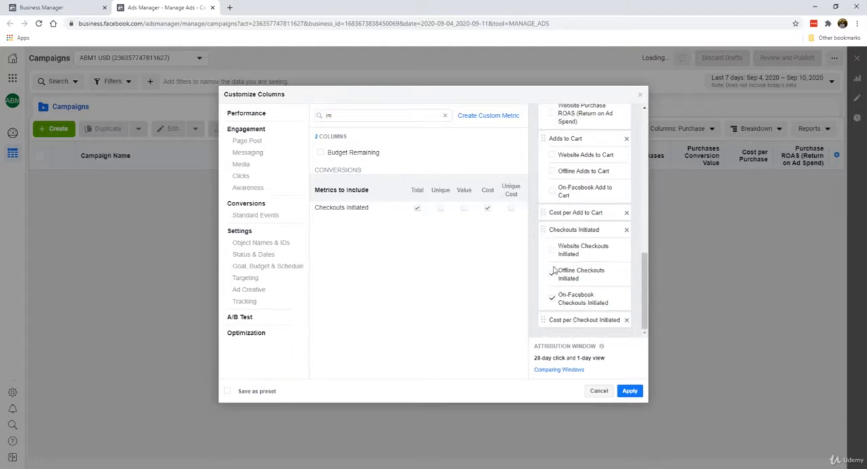
left_click(553, 298)
left_click(627, 230)
left_click(627, 320)
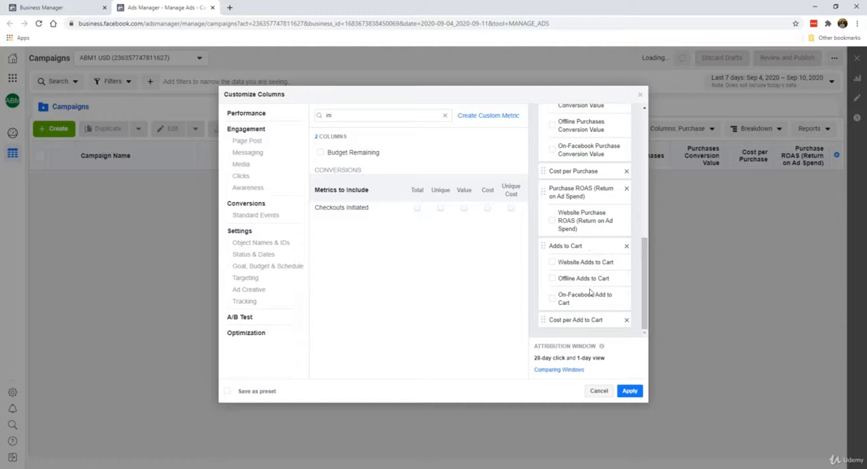
Step: Save the extended column selection as a preset named "E-Commerce" and apply it
left_click(265, 393)
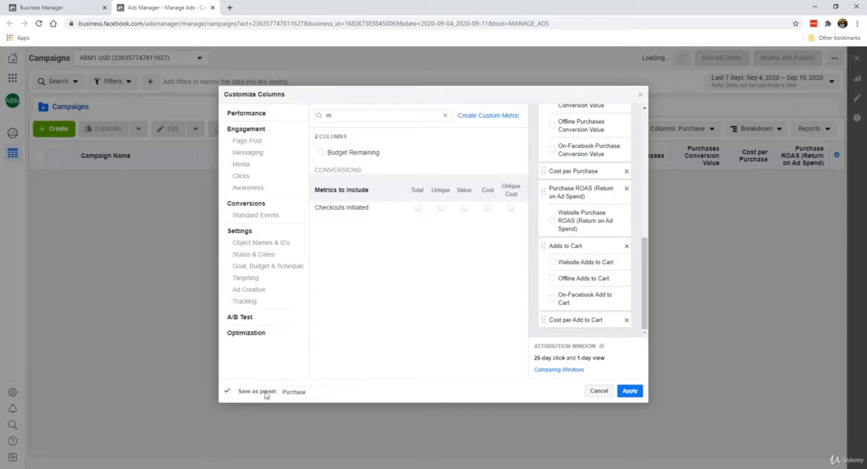
left_click(321, 396)
key("ctrl+a")
type("E-Commerce")
left_click(631, 391)
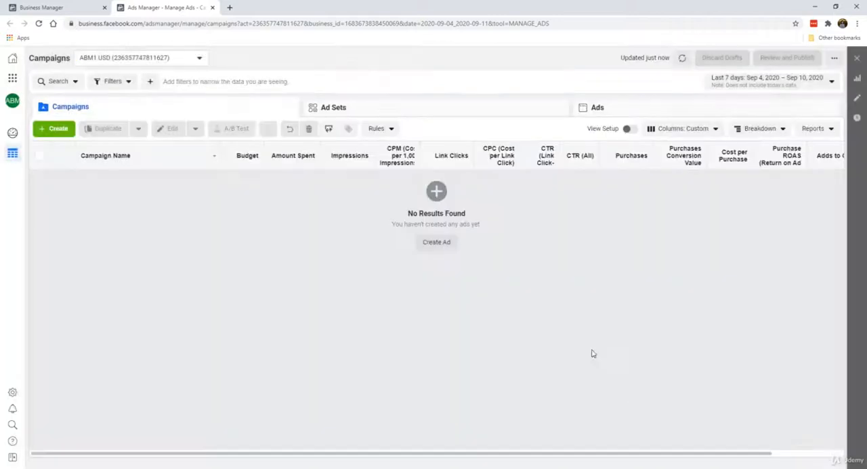